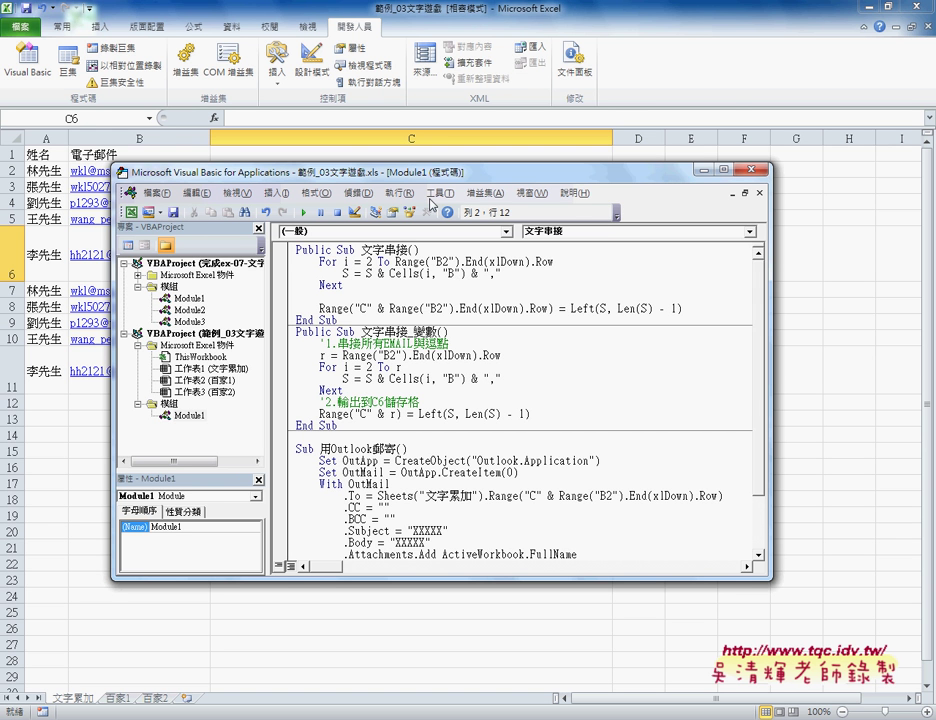
Step: Move the VBA code window up-left and enlarge it until the whole Sub 用Outlook郵寄 fits
drag(424, 172, 370, 97)
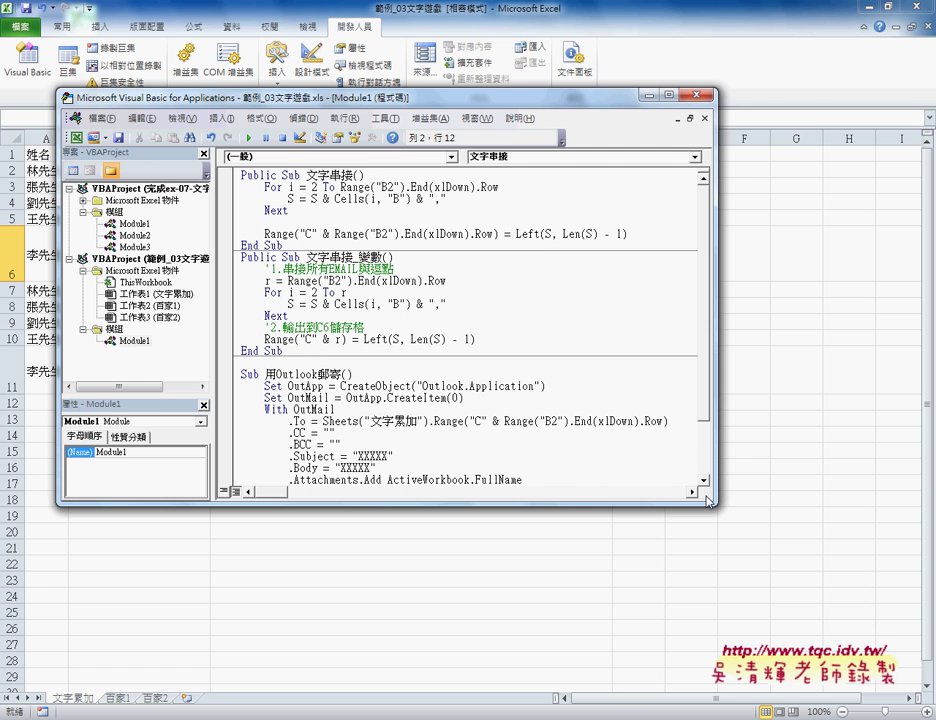
mouse_move(716, 504)
mouse_down()
mouse_move(777, 620)
mouse_move(805, 646)
mouse_up()
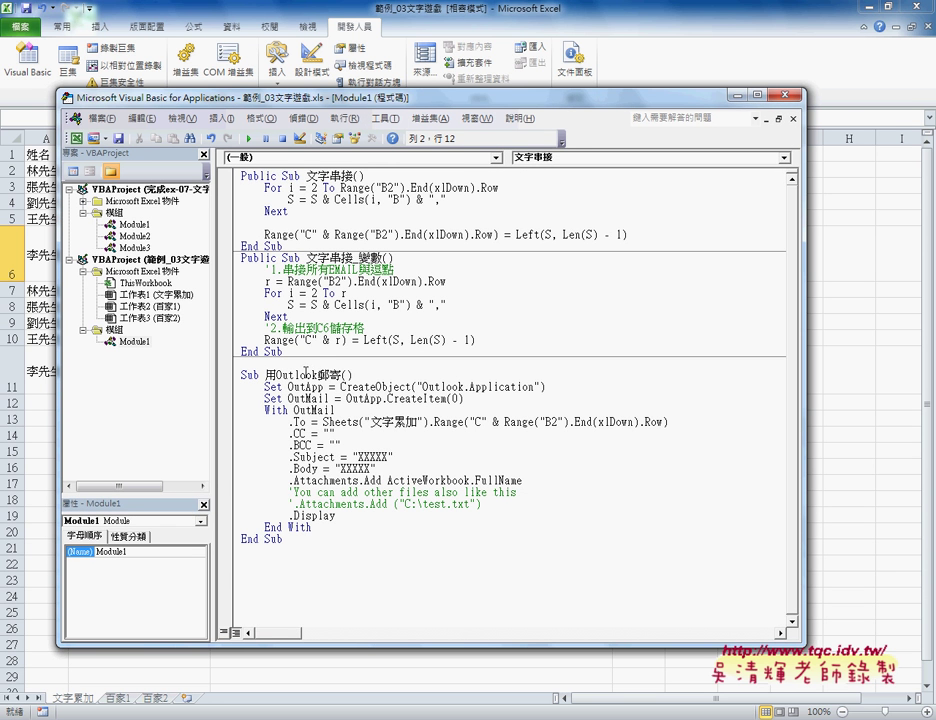
drag(265, 374, 337, 372)
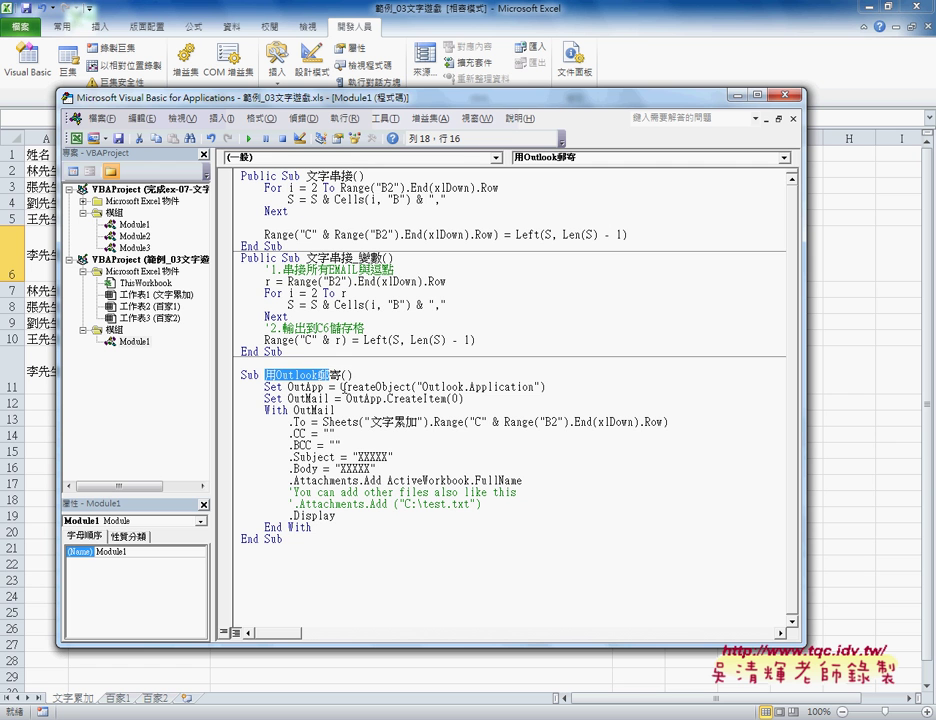
drag(341, 387, 411, 387)
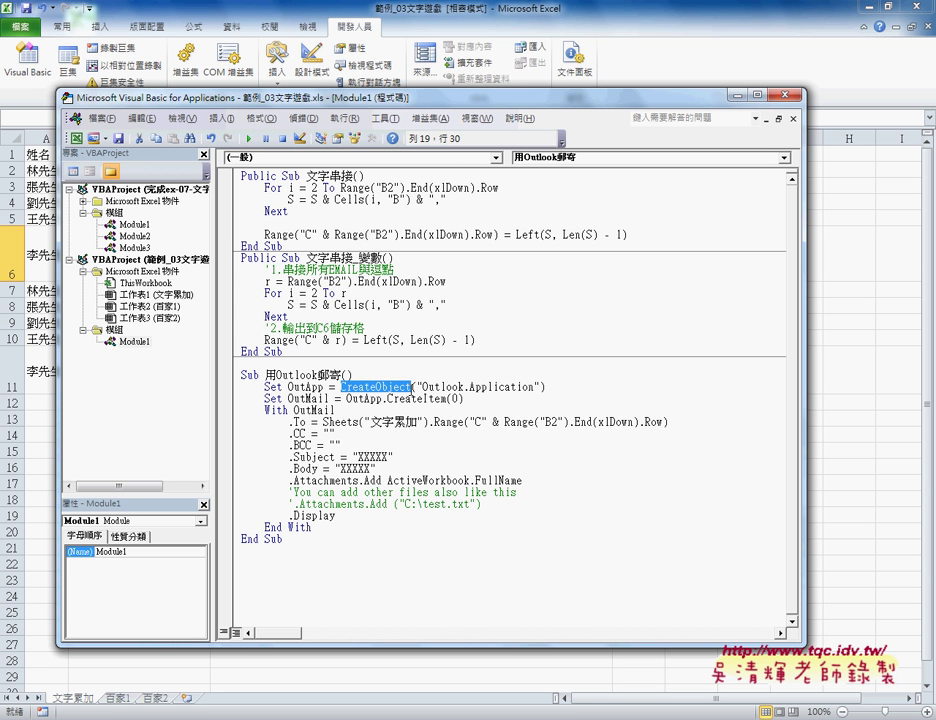
drag(323, 386, 288, 386)
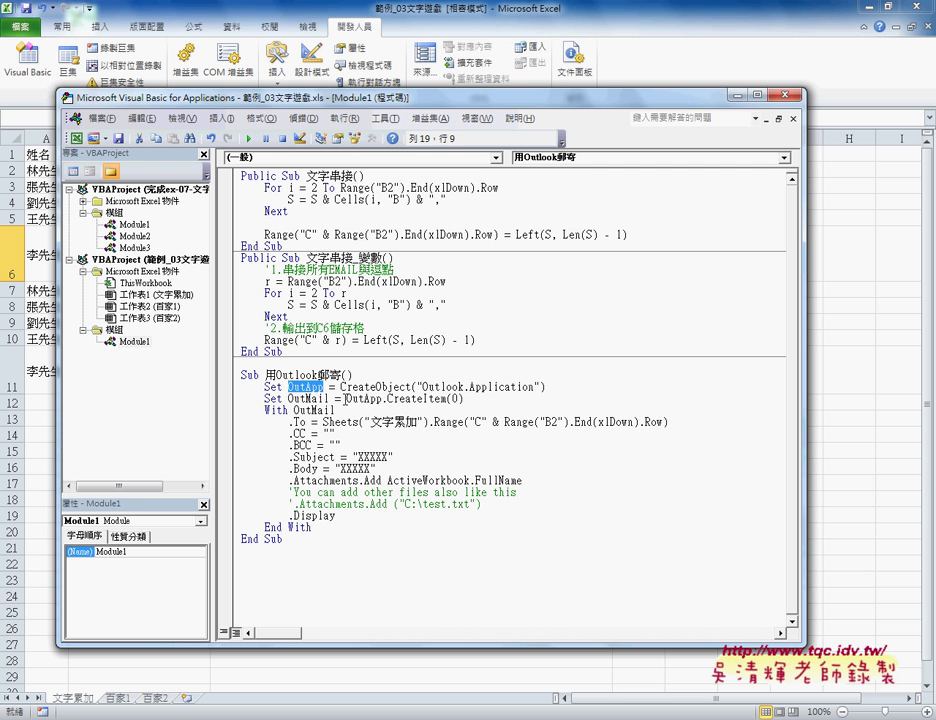
drag(346, 398, 466, 398)
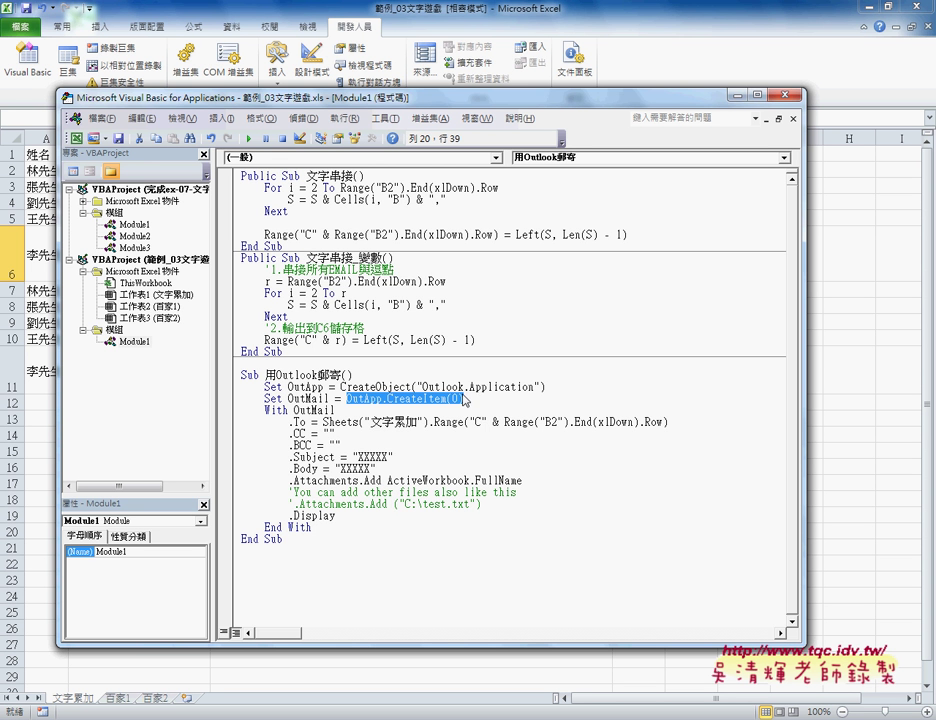
drag(329, 398, 288, 399)
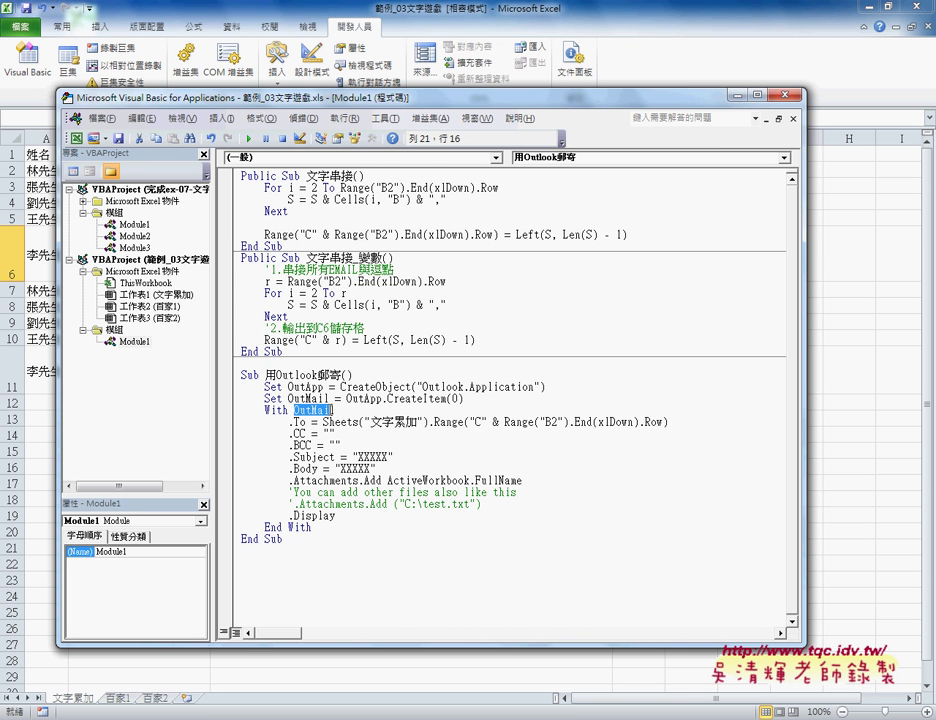
click(296, 420)
double_click(322, 410)
click(297, 434)
key(Down)
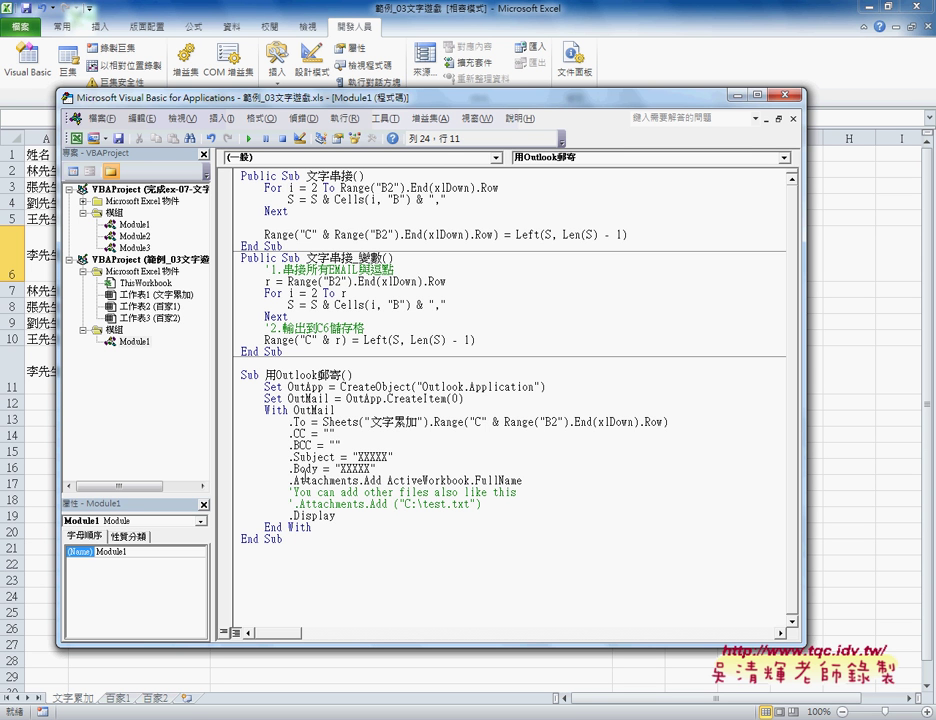
mouse_move(336, 410)
mouse_down()
mouse_move(259, 412)
mouse_move(267, 416)
mouse_up()
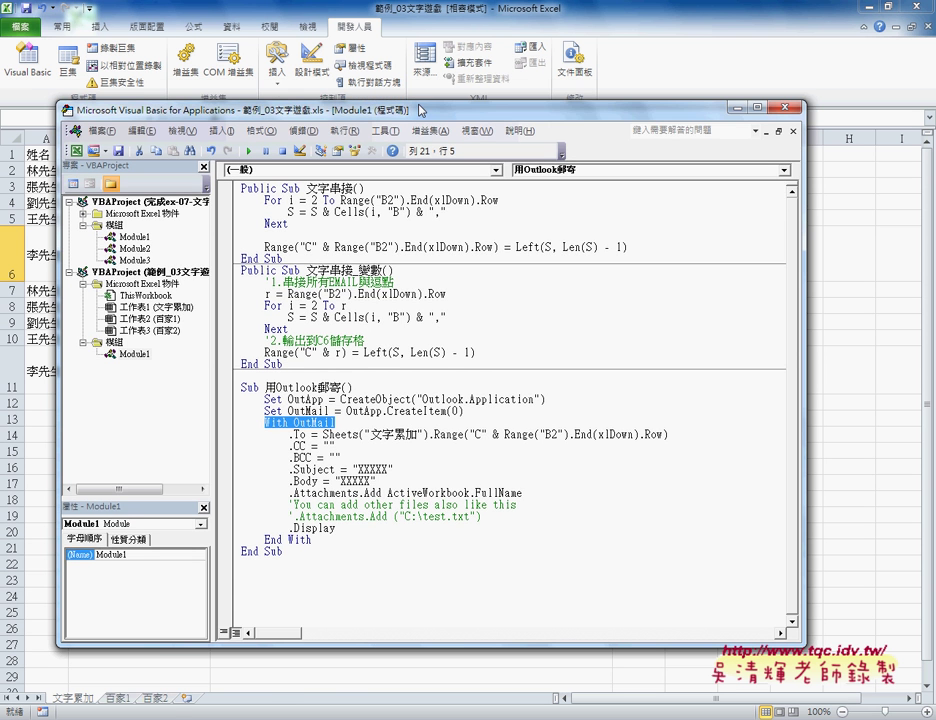
Step: Reveal the e-mail list beside the code and mark the .To line's Sheets("文字累加") Range expression, linking it to cell C11
mouse_move(420, 92)
mouse_down()
mouse_move(437, 279)
mouse_move(647, 221)
mouse_up()
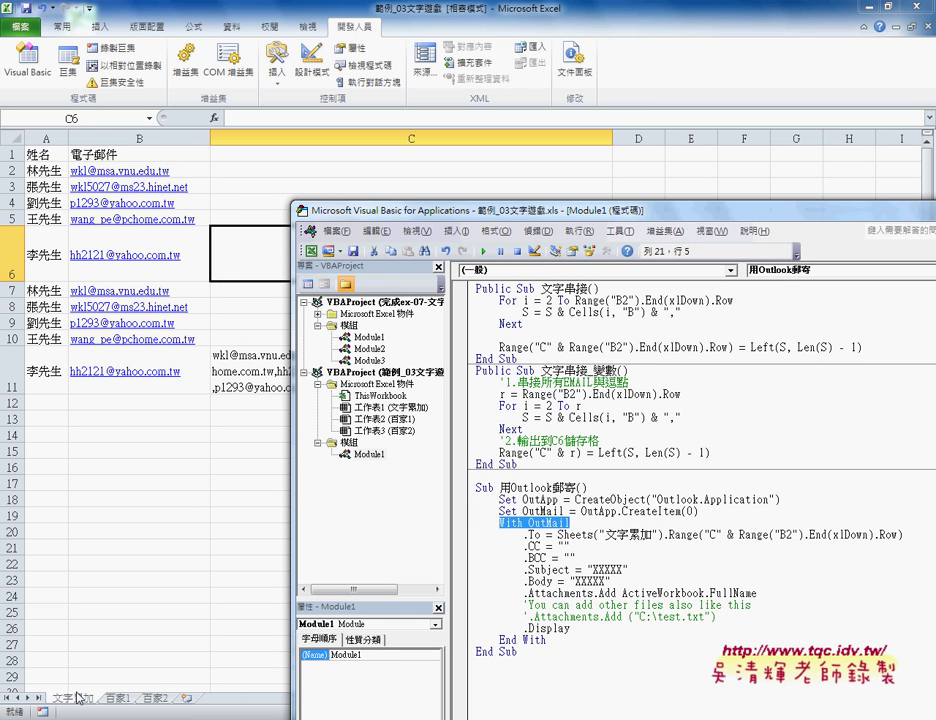
drag(558, 535, 663, 535)
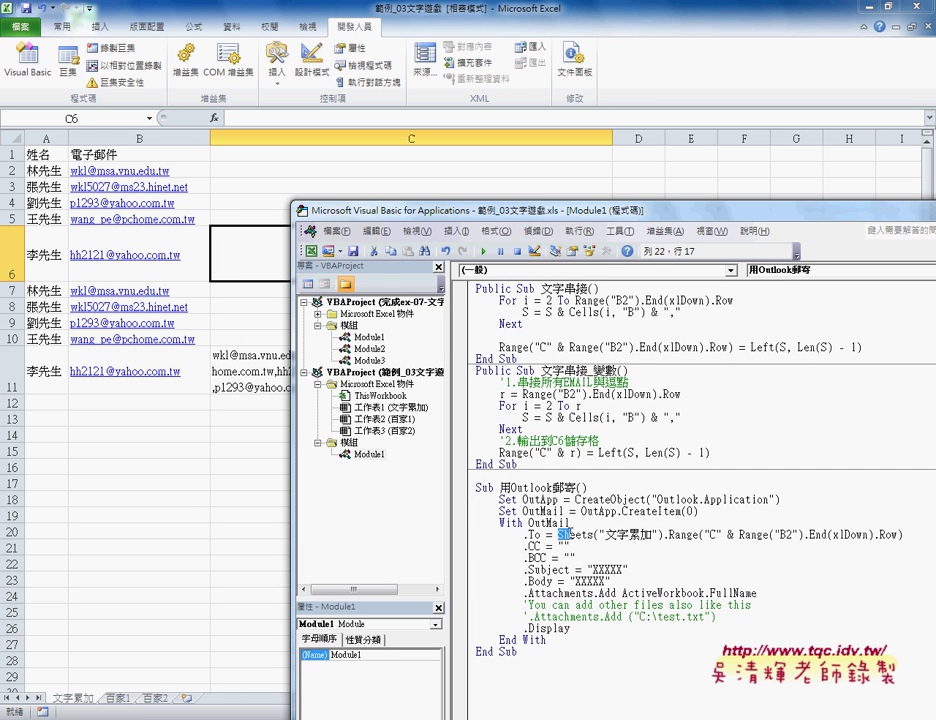
click(697, 535)
drag(904, 535, 670, 541)
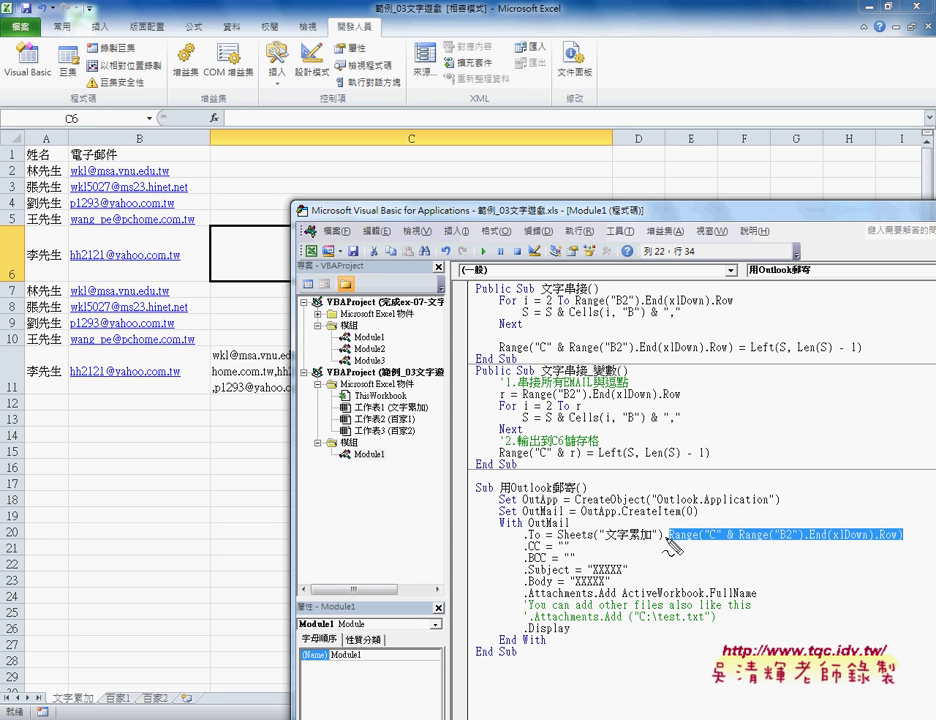
mouse_move(566, 541)
mouse_down()
mouse_move(700, 521)
mouse_move(672, 548)
mouse_up()
mouse_move(209, 398)
mouse_down()
mouse_move(213, 356)
mouse_move(652, 510)
mouse_move(650, 520)
mouse_up()
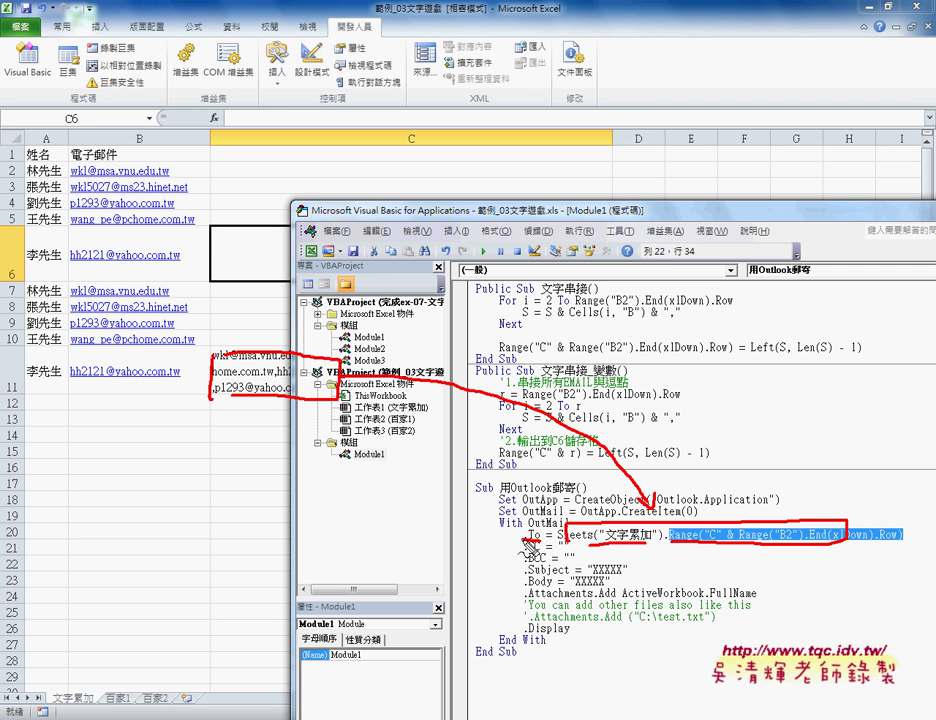
Step: Underline .BCC, .Body and .Attachments.Add ActiveWorkbook.FullName in red ink
mouse_move(527, 549)
mouse_down()
mouse_move(538, 571)
mouse_move(525, 567)
mouse_up()
drag(527, 582, 565, 582)
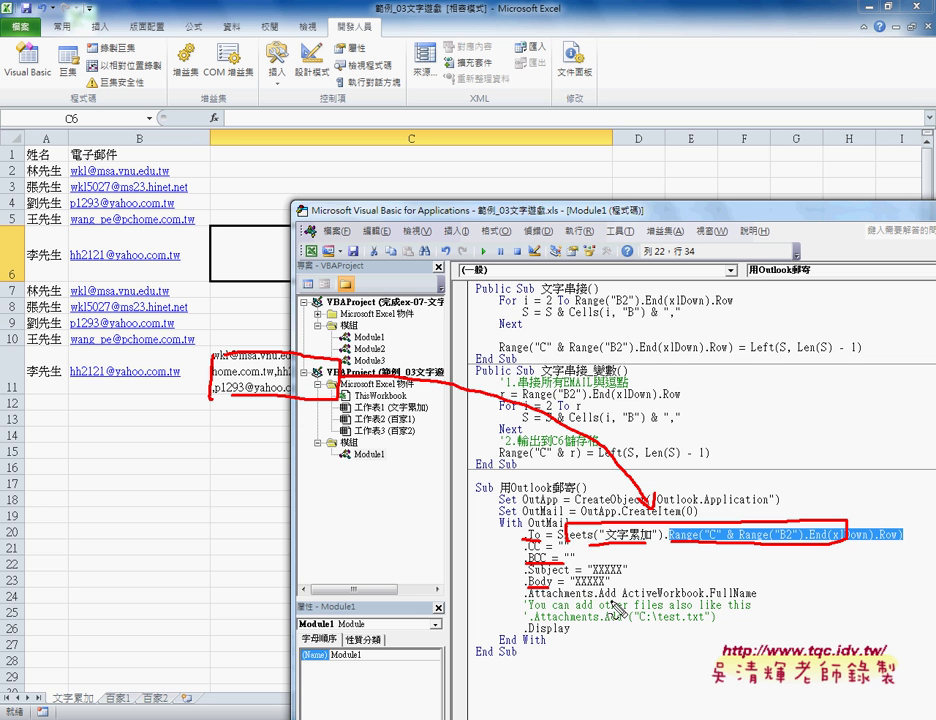
drag(602, 600, 525, 601)
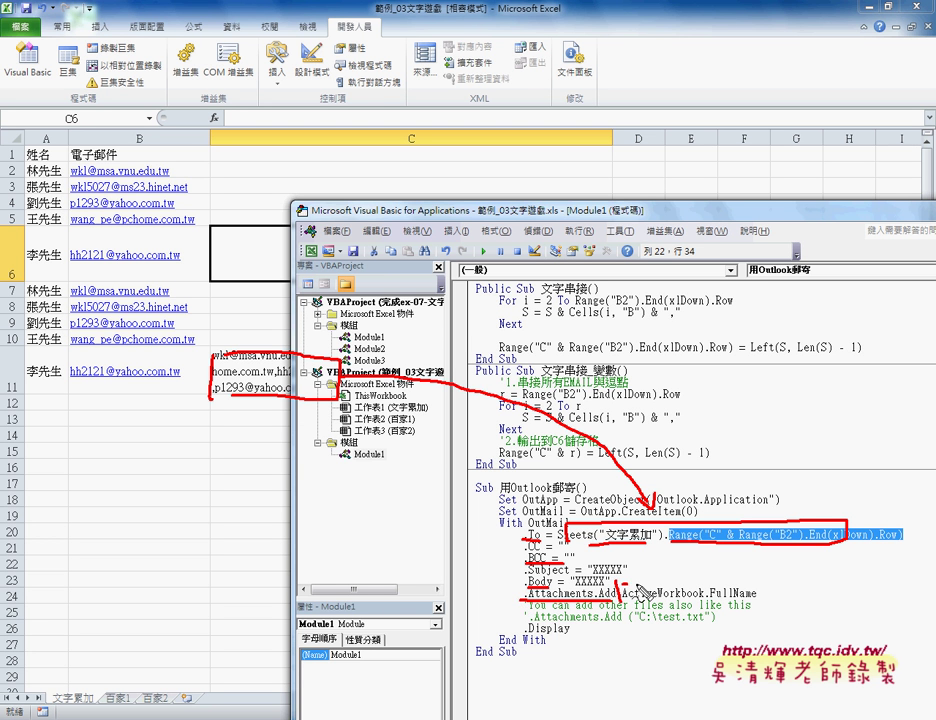
drag(621, 585, 765, 592)
drag(621, 585, 770, 604)
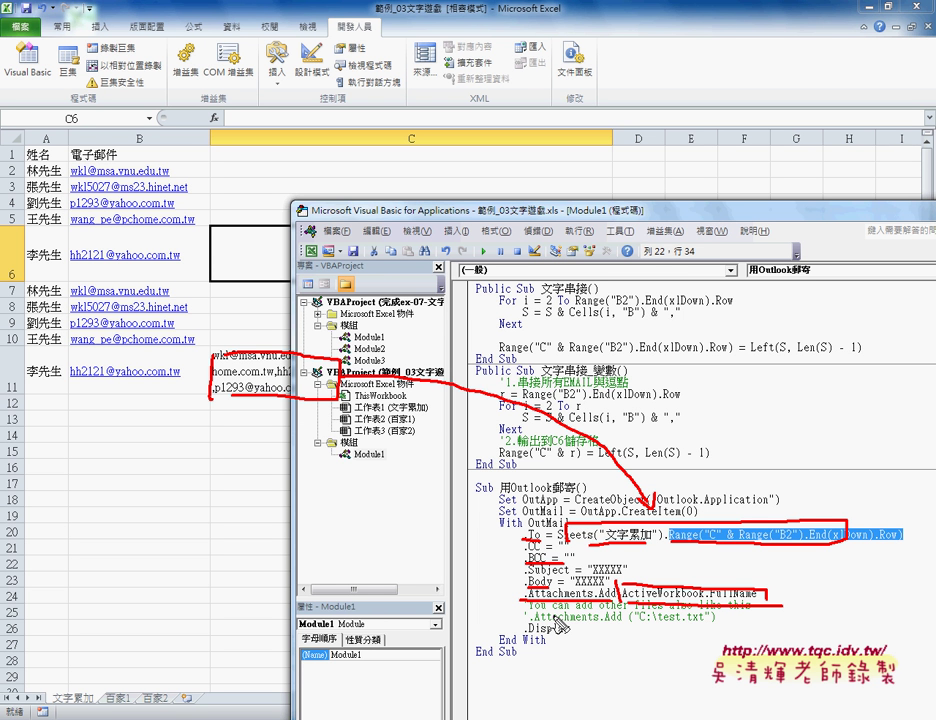
Step: Exit the drawing overlay to wipe the ink, then highlight Outlook郵寄 in the Sub name
key(Escape)
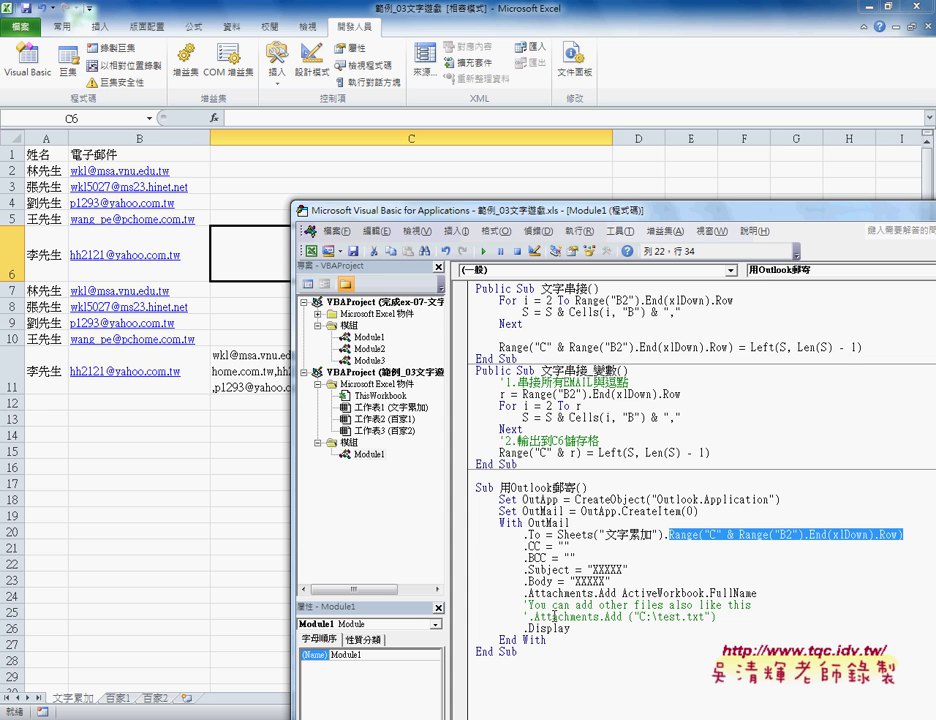
drag(512, 487, 569, 488)
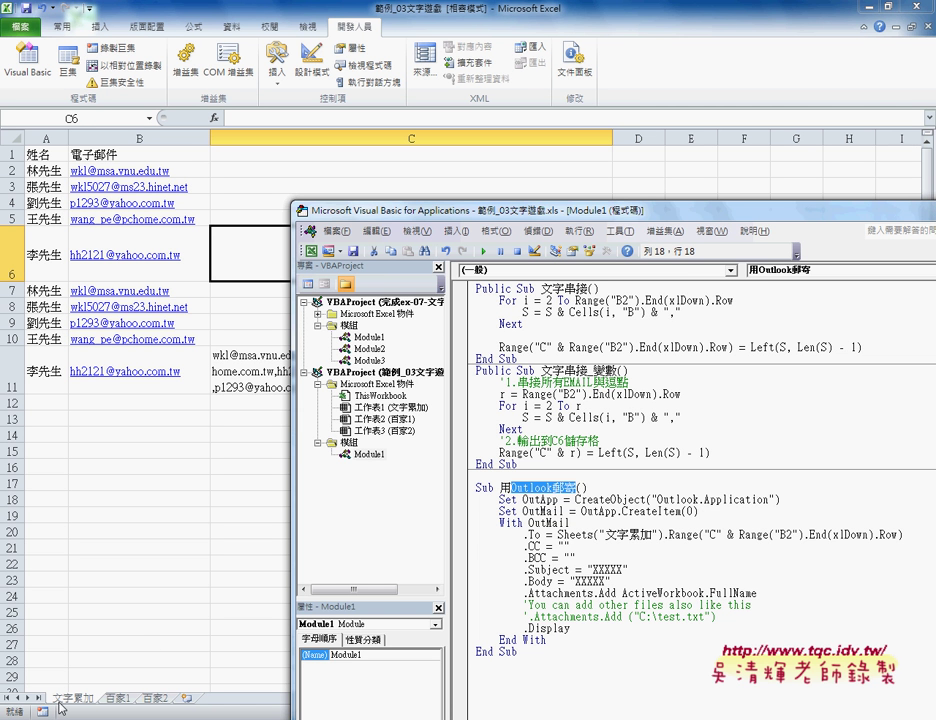
Step: Go to the 百家1 sheet and select its four-column surname table A1:D19
click(115, 703)
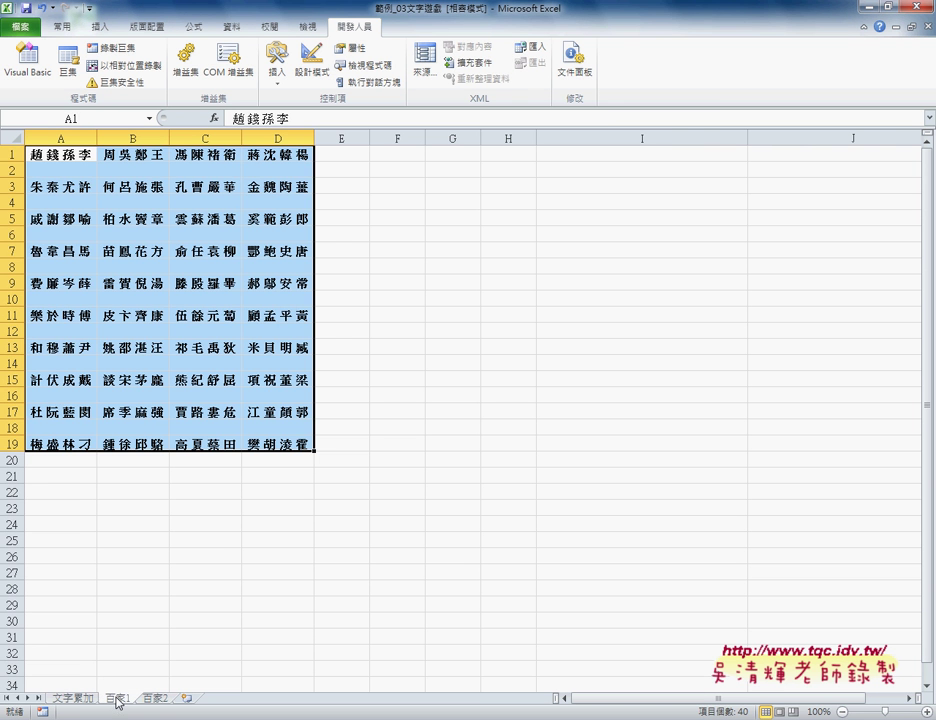
click(222, 528)
drag(70, 155, 277, 452)
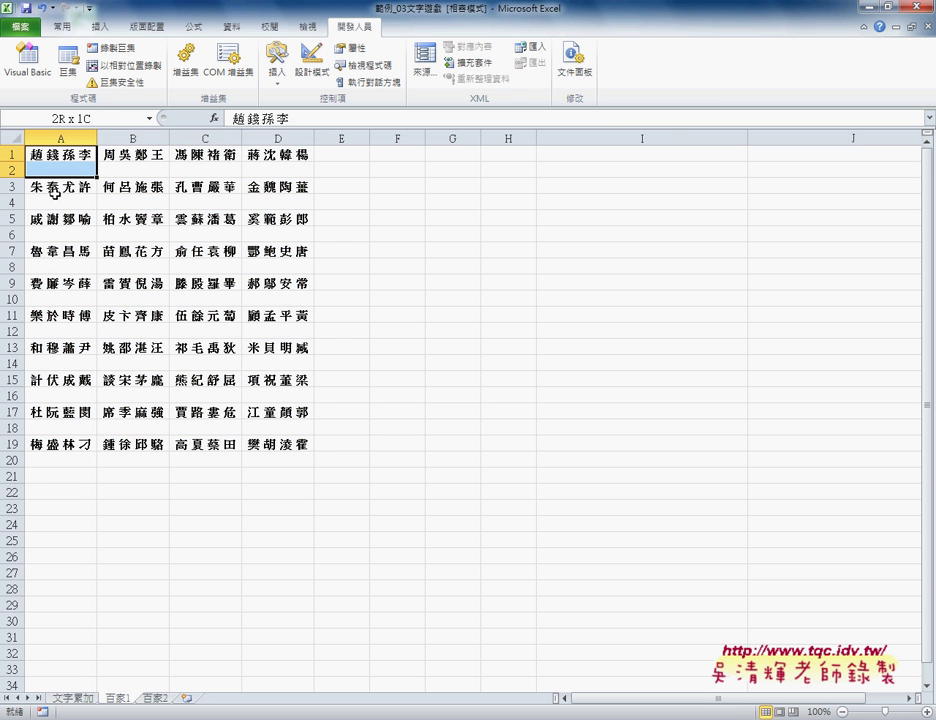